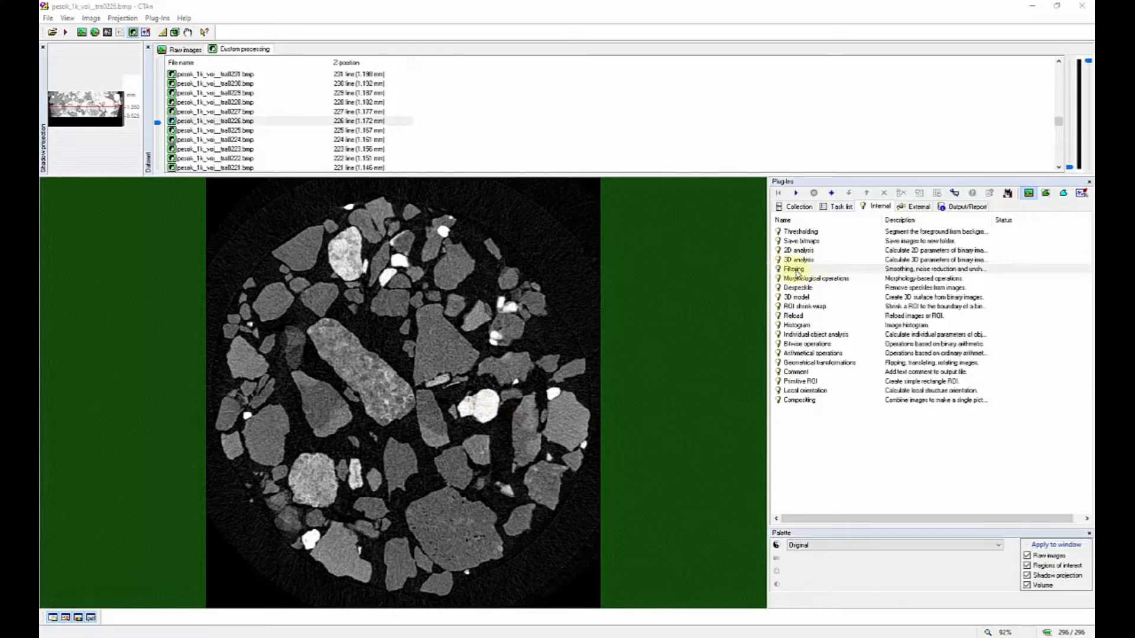
Step: Open the Filtering plug-in and choose the Kuwahara filter with a square kernel in 2D space
{"action": "double_click", "coordinate": [794, 270]}
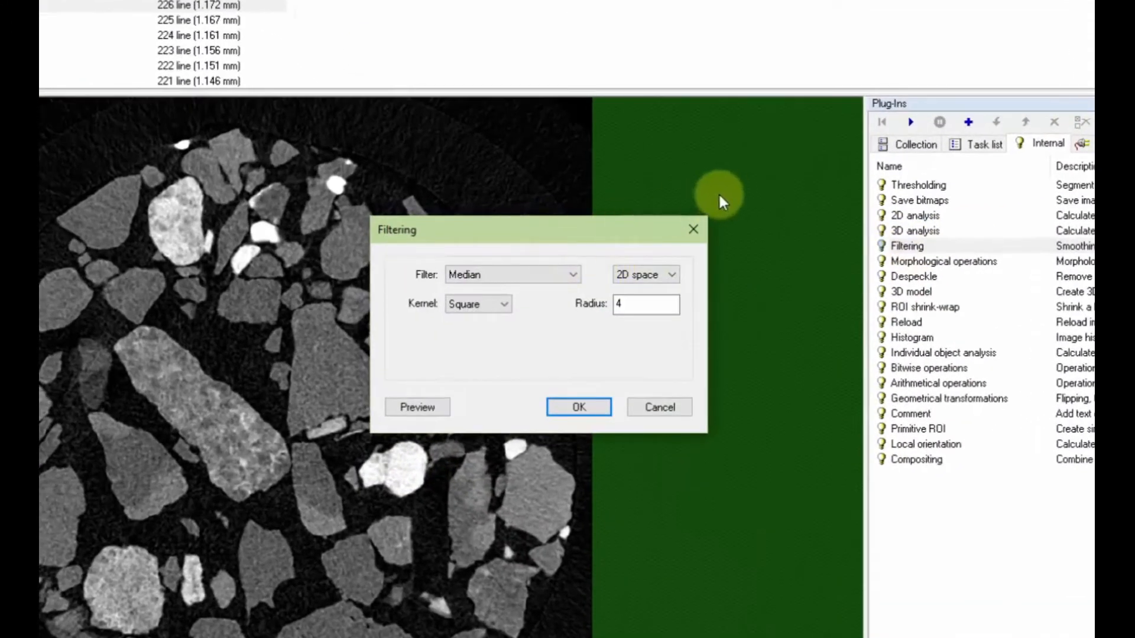
{"action": "left_click_drag", "start_coordinate": [622, 230], "coordinate": [834, 143]}
{"action": "left_click", "coordinate": [740, 187]}
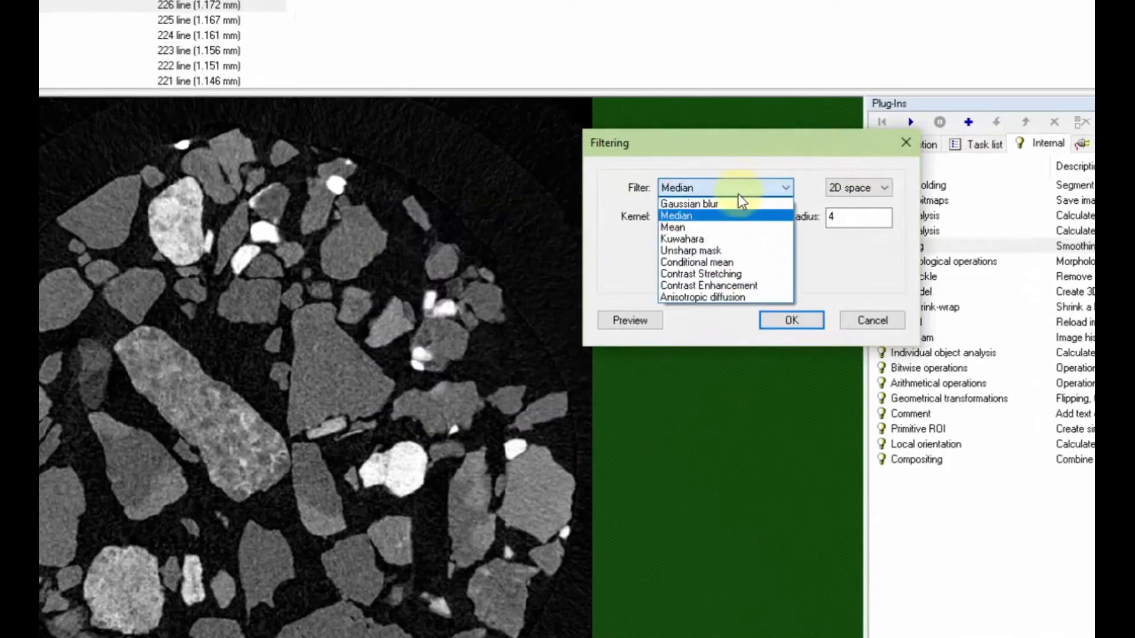
{"action": "left_click", "coordinate": [729, 238]}
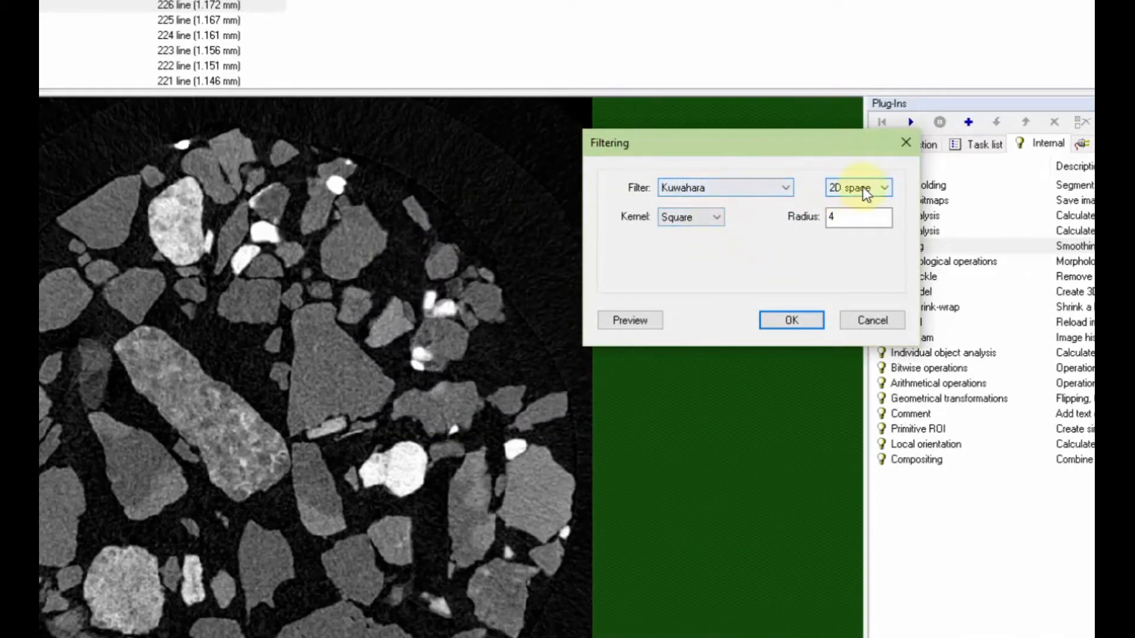
{"action": "left_click", "coordinate": [713, 223]}
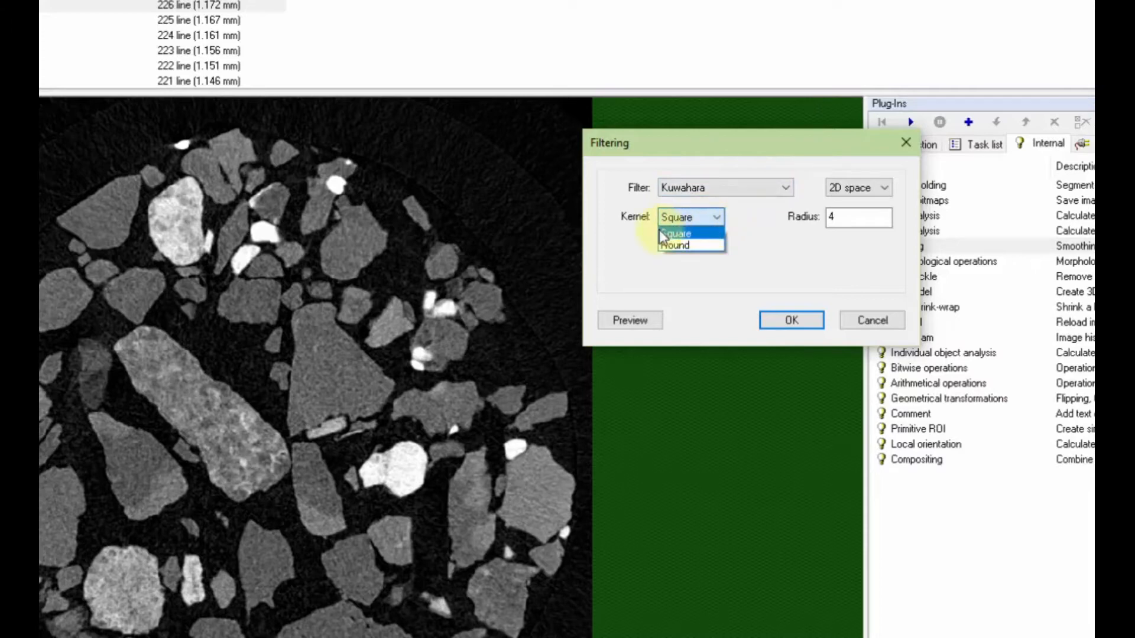
{"action": "left_click", "coordinate": [694, 216]}
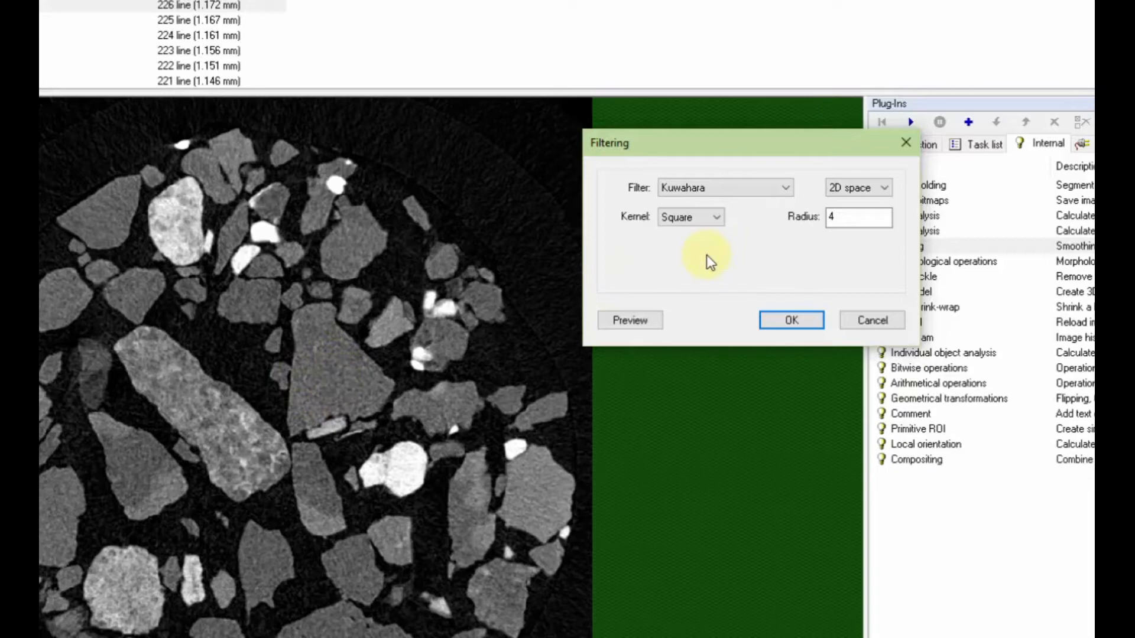
Step: Set the Kuwahara radius to 1 and compare its preview with the original slice
{"action": "left_click_drag", "start_coordinate": [836, 223], "coordinate": [776, 222]}
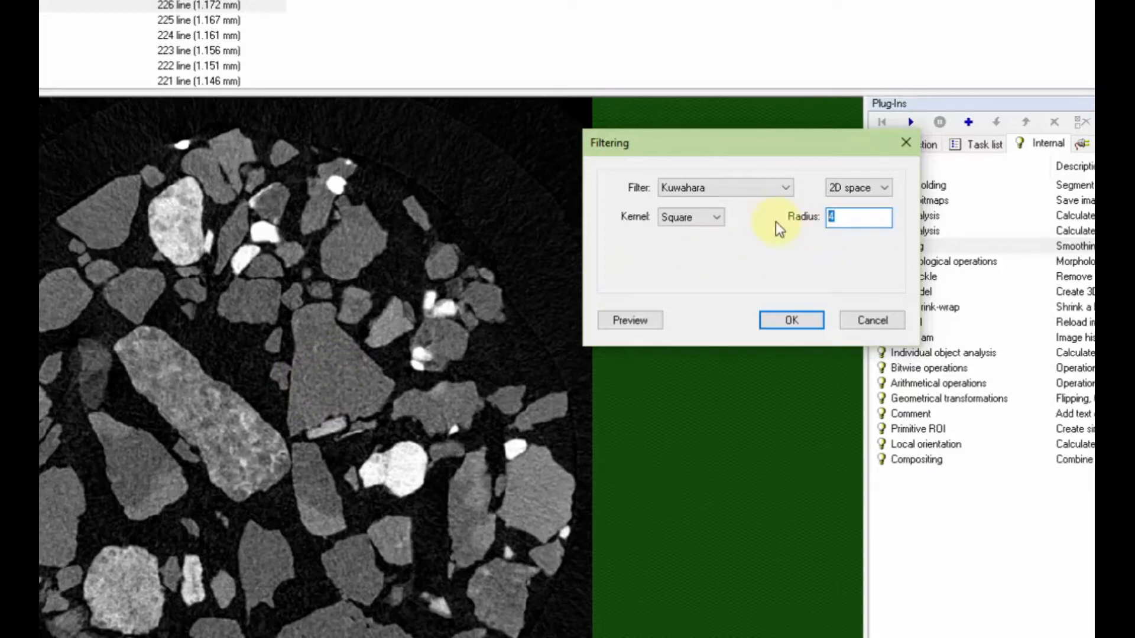
{"action": "type", "text": "1"}
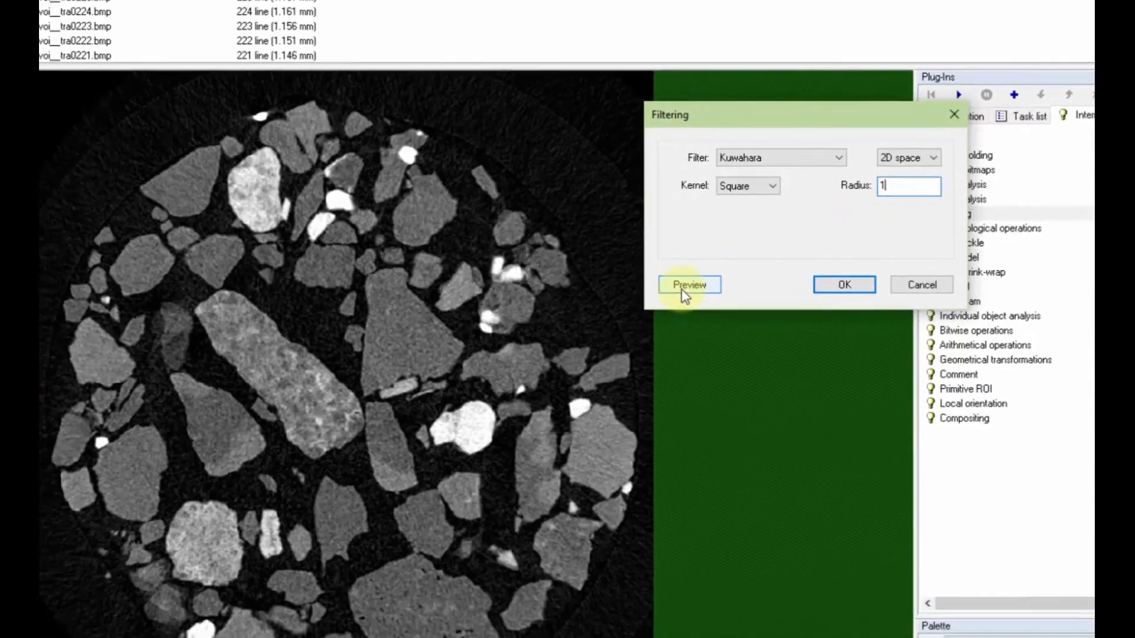
{"action": "left_click", "coordinate": [687, 286]}
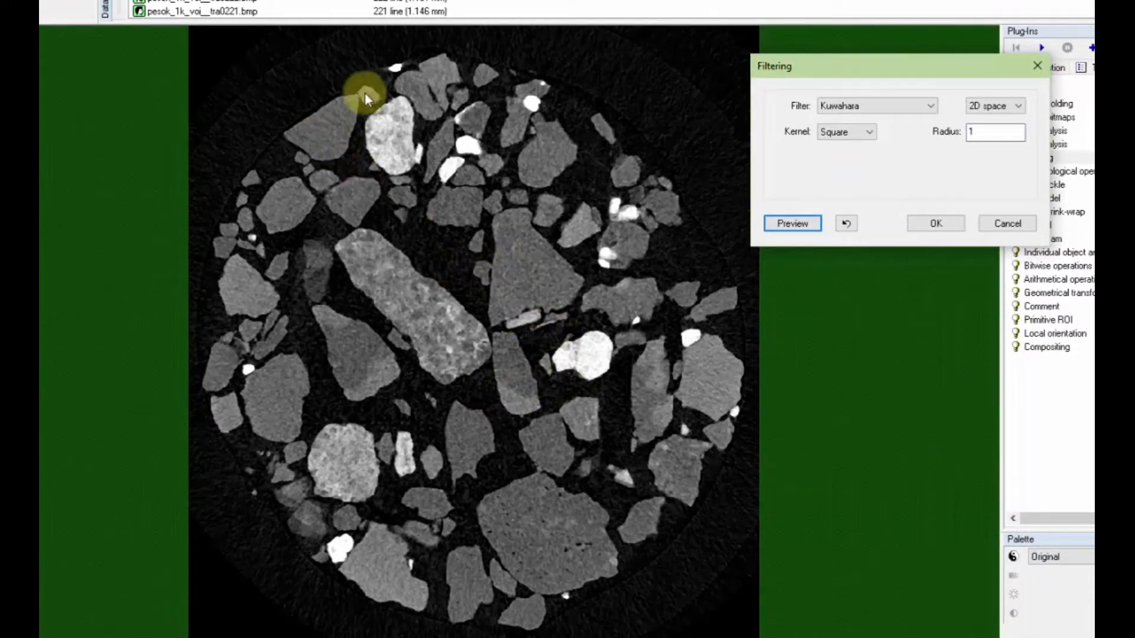
{"action": "left_click", "coordinate": [849, 223]}
{"action": "left_click", "coordinate": [809, 224]}
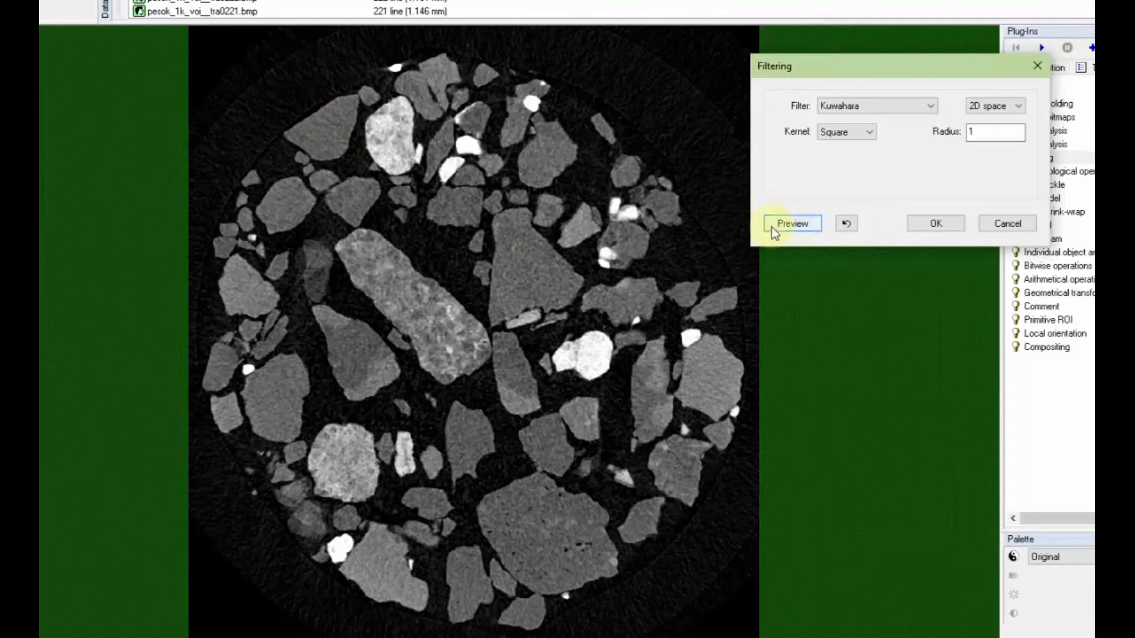
{"action": "left_click", "coordinate": [846, 223]}
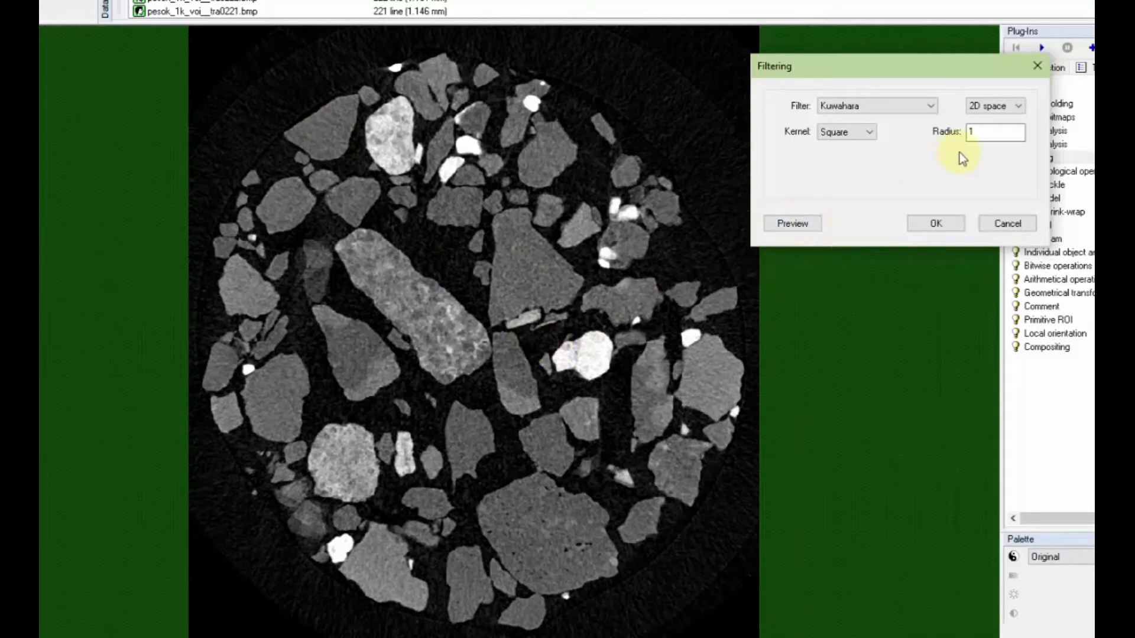
Step: Set the Kuwahara radius to 2 and repeatedly compare the filtered preview with the unfiltered slice
{"action": "type", "text": "2"}
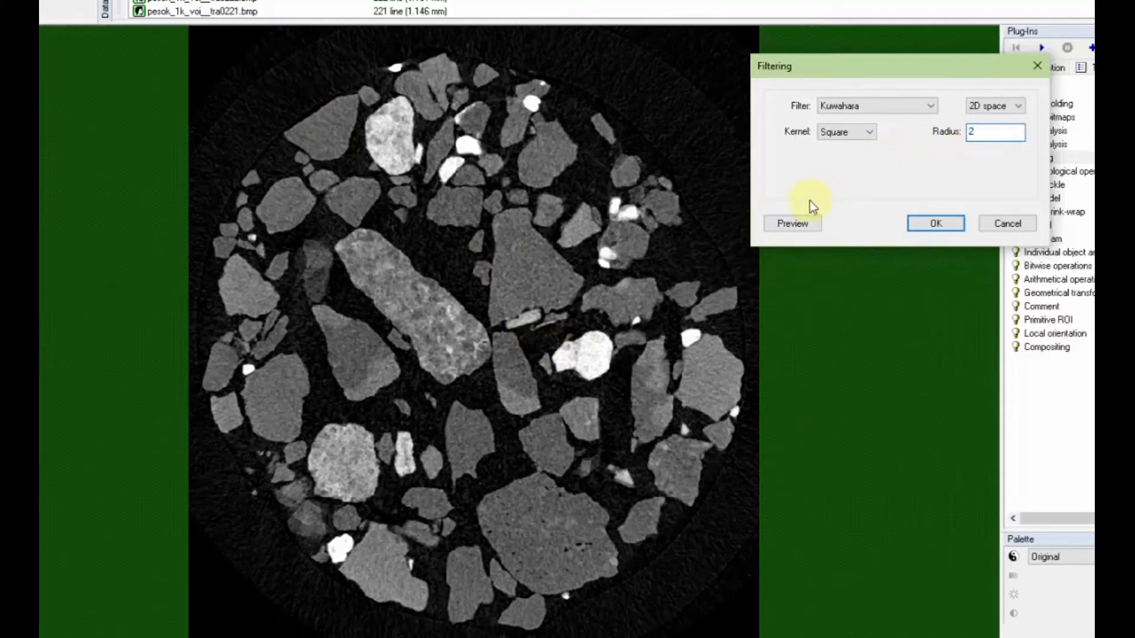
{"action": "left_click", "coordinate": [793, 223]}
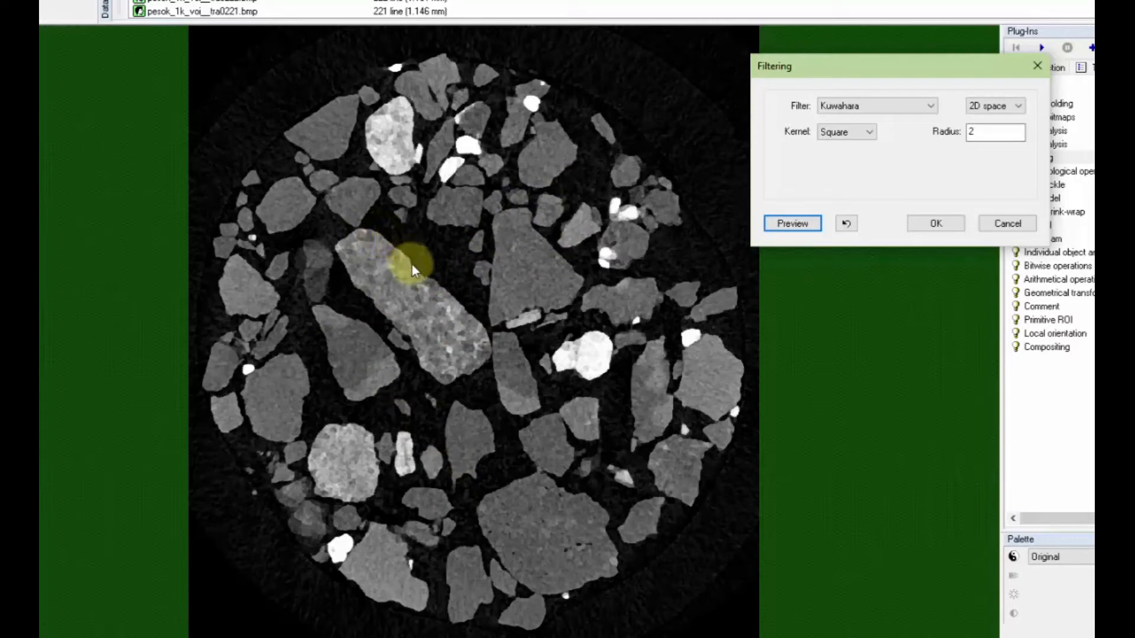
{"action": "left_click", "coordinate": [845, 223]}
{"action": "left_click", "coordinate": [805, 229]}
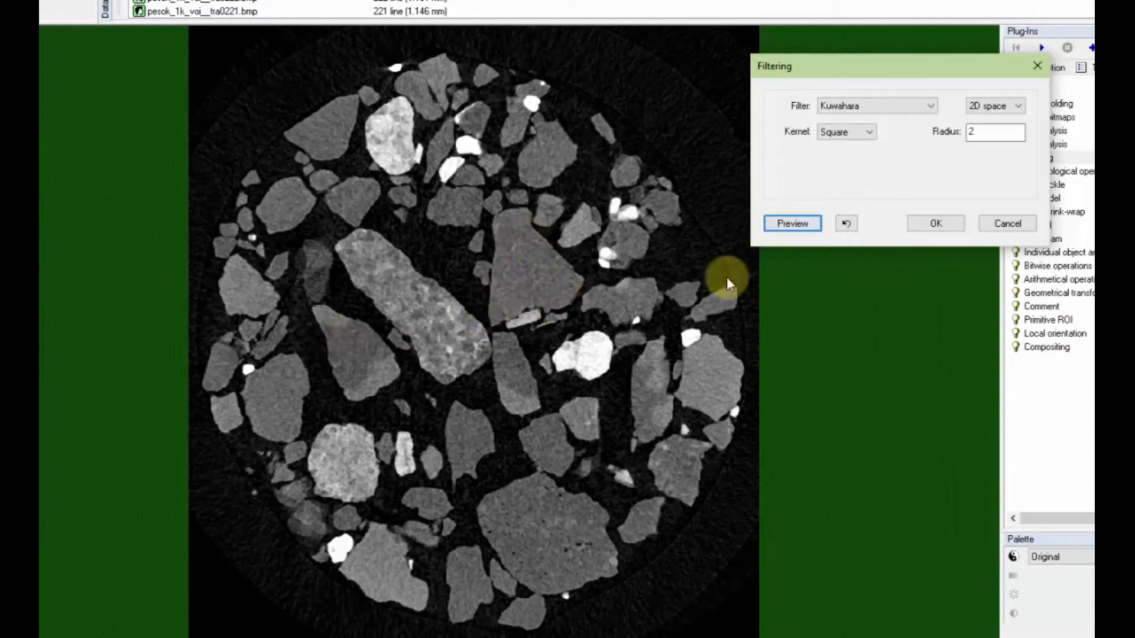
{"action": "left_click", "coordinate": [846, 224]}
{"action": "left_click", "coordinate": [784, 225]}
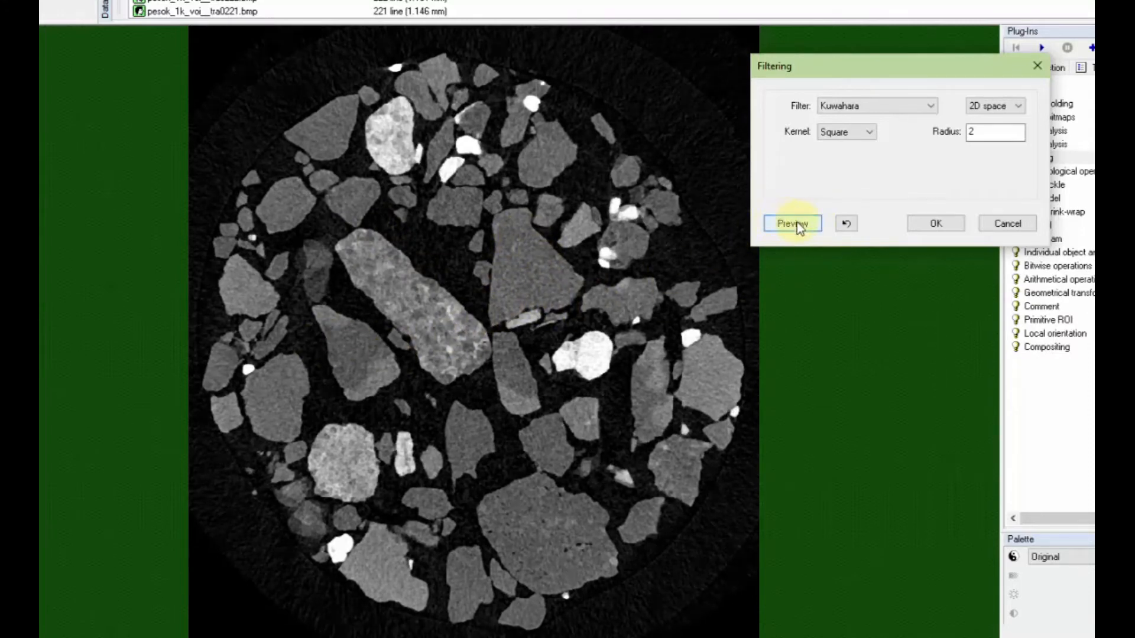
{"action": "left_click", "coordinate": [847, 227]}
{"action": "left_click", "coordinate": [785, 226]}
{"action": "left_click", "coordinate": [845, 225]}
{"action": "left_click", "coordinate": [793, 225]}
{"action": "left_click", "coordinate": [844, 225]}
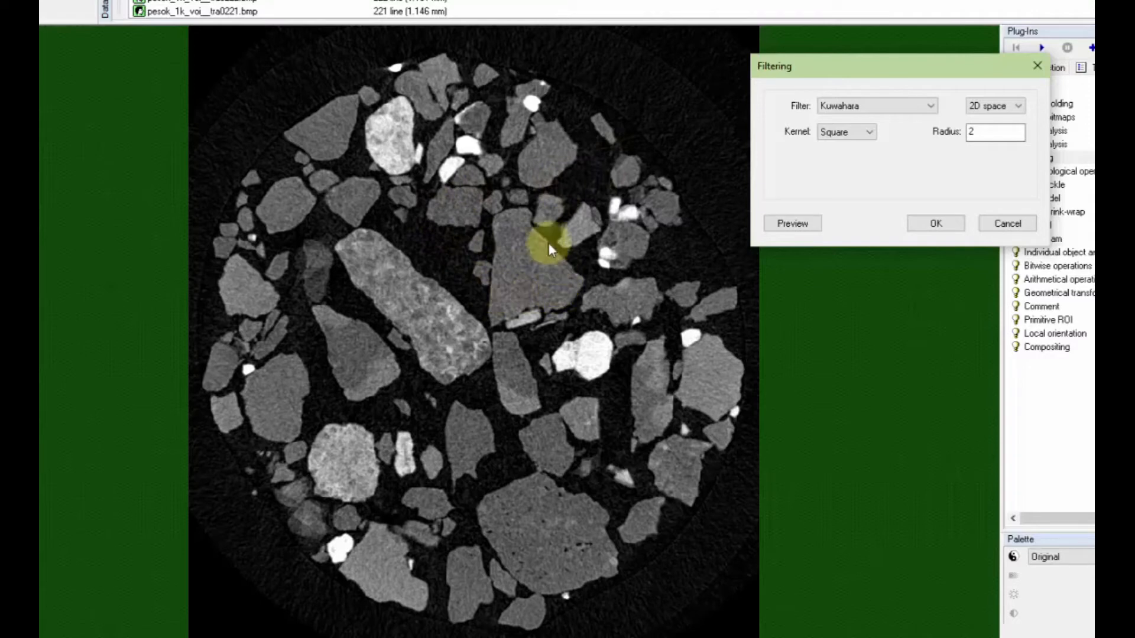
{"action": "left_click", "coordinate": [810, 229]}
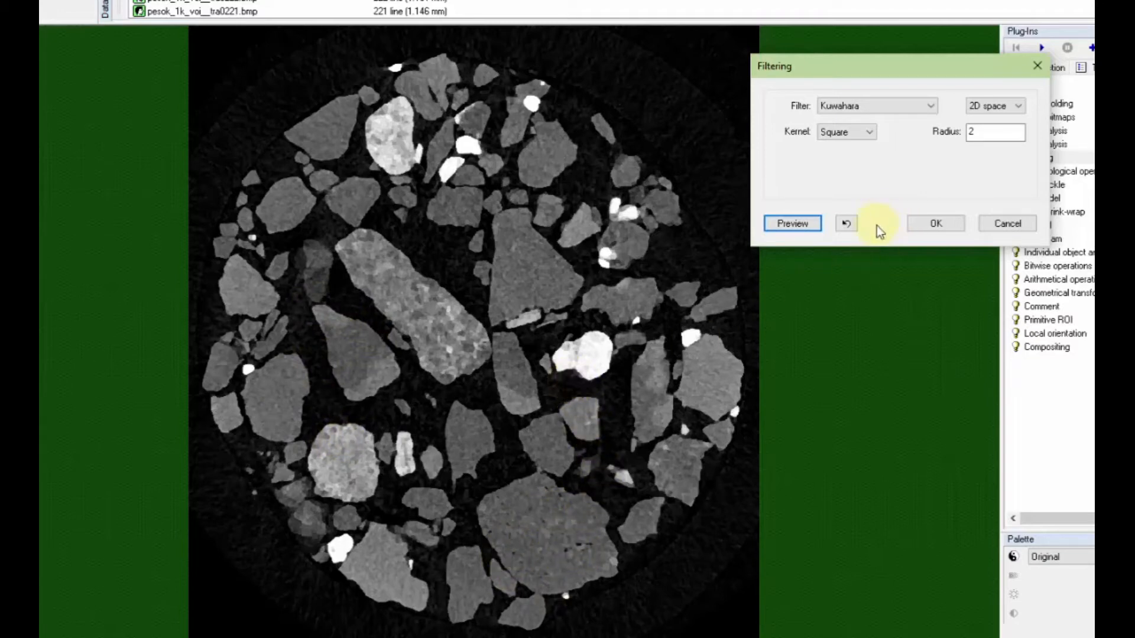
{"action": "left_click", "coordinate": [847, 223]}
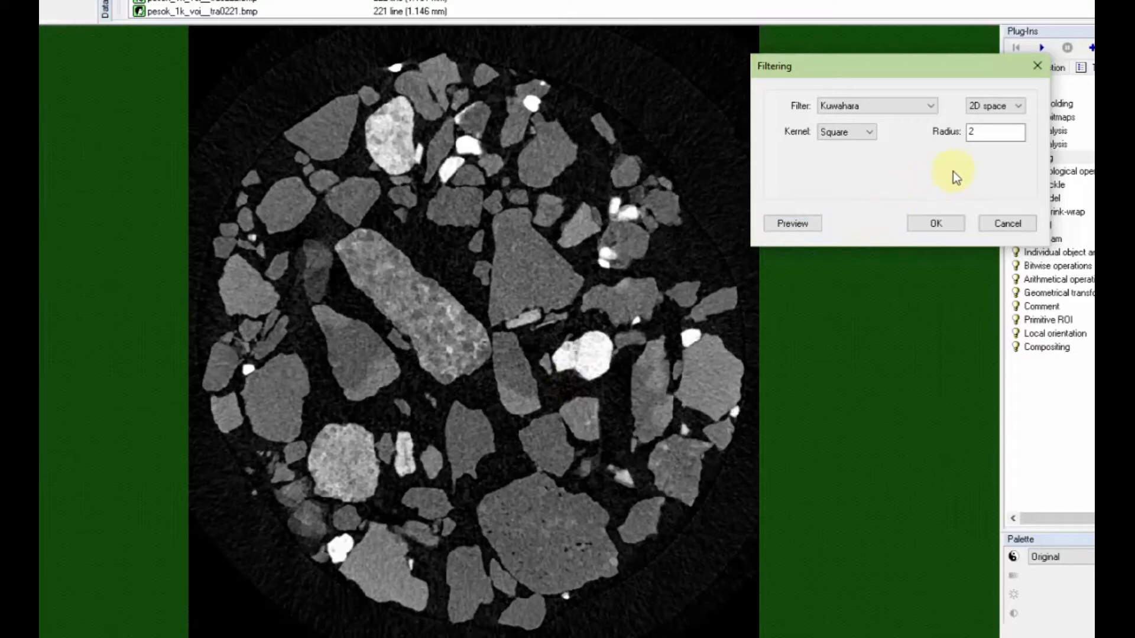
Step: Set the Kuwahara radius to 4 and preview the filter against the original slice
{"action": "double_click", "coordinate": [998, 131]}
{"action": "type", "text": "4"}
{"action": "left_click", "coordinate": [801, 226]}
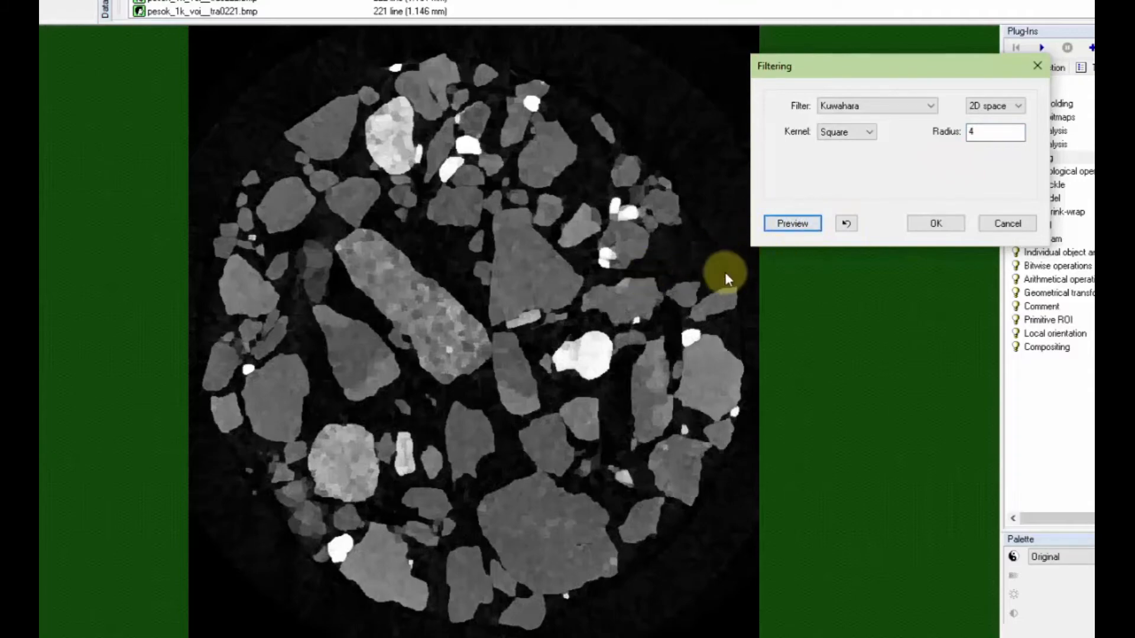
{"action": "left_click", "coordinate": [846, 224]}
{"action": "left_click", "coordinate": [794, 228]}
{"action": "left_click", "coordinate": [847, 225]}
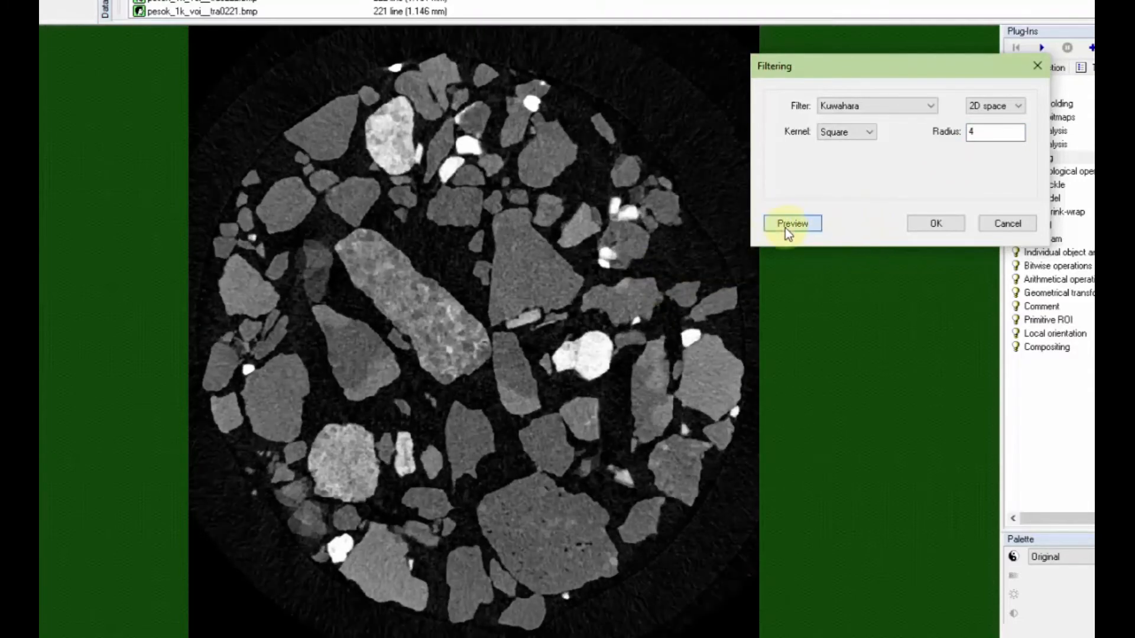
{"action": "left_click", "coordinate": [781, 228]}
{"action": "left_click", "coordinate": [844, 225]}
{"action": "left_click", "coordinate": [798, 225]}
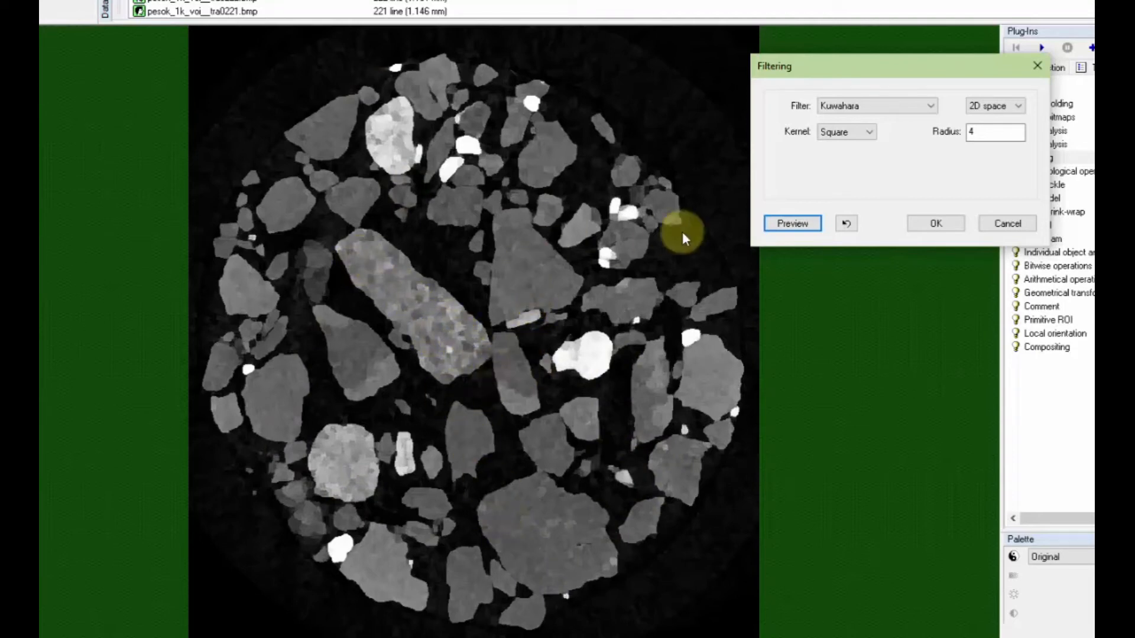
Step: Switch repeatedly between the radius-4 preview and the original slice to examine the grain textures and edges
{"action": "left_click", "coordinate": [847, 225]}
{"action": "left_click", "coordinate": [795, 224]}
{"action": "left_click", "coordinate": [851, 226]}
{"action": "left_click", "coordinate": [798, 225]}
{"action": "left_click", "coordinate": [845, 225]}
{"action": "left_click", "coordinate": [797, 223]}
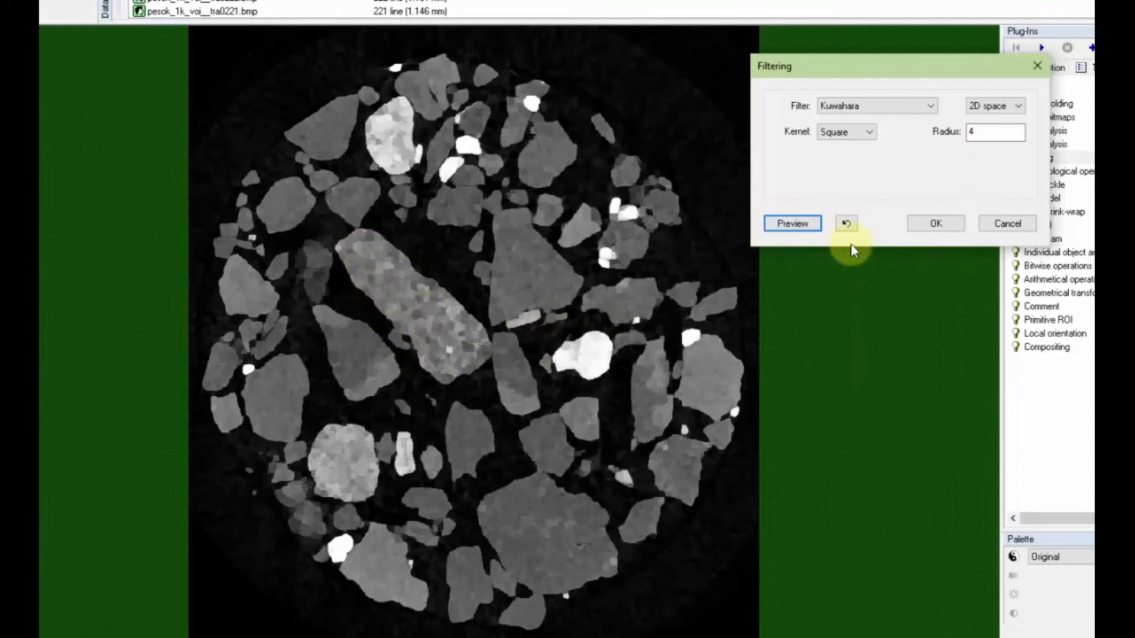
{"action": "left_click", "coordinate": [847, 224]}
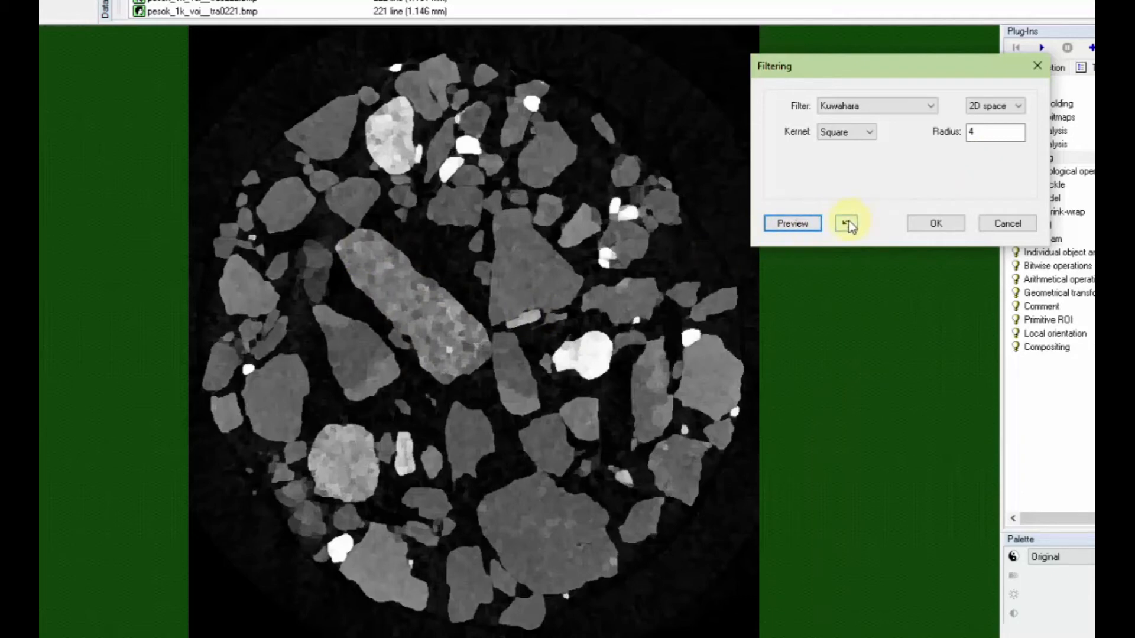
{"action": "left_click", "coordinate": [799, 228]}
{"action": "left_click", "coordinate": [851, 223]}
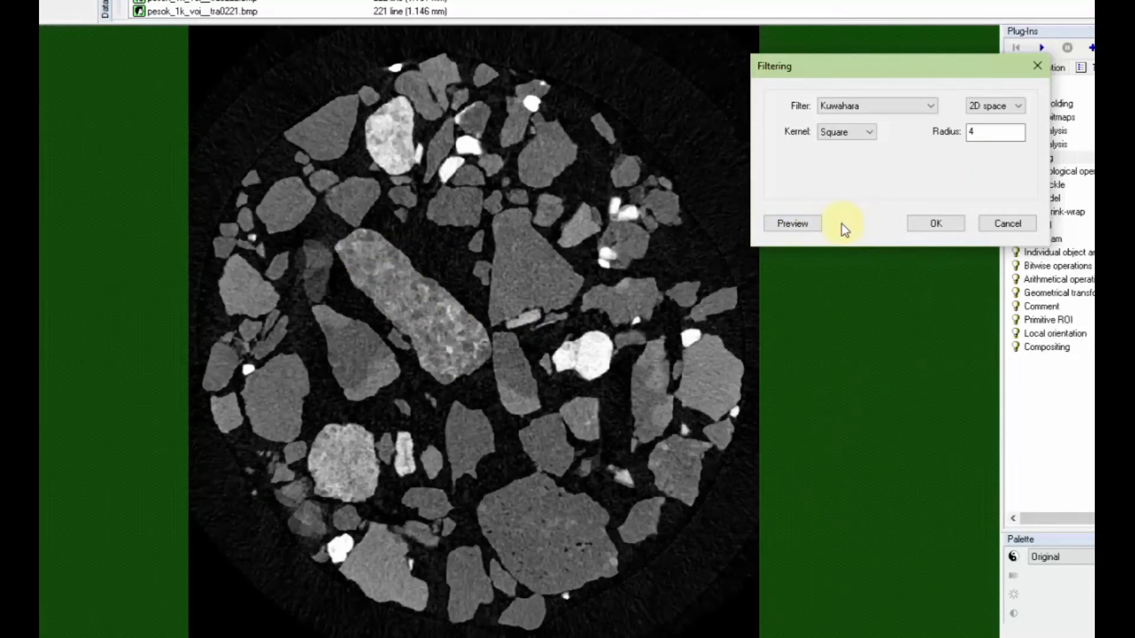
{"action": "left_click", "coordinate": [786, 225]}
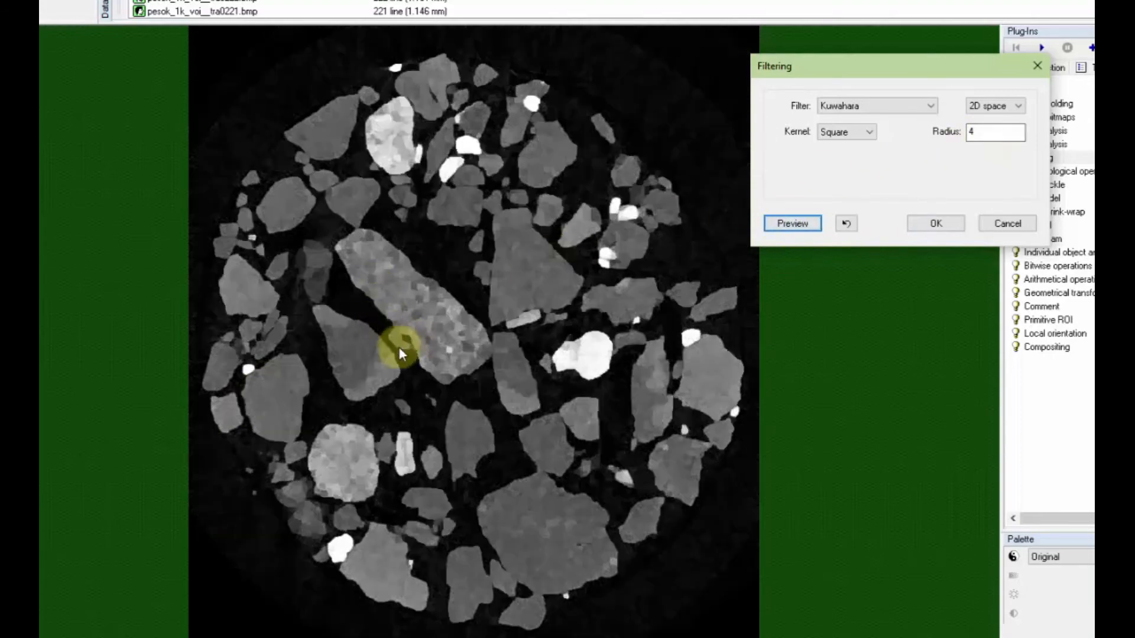
{"action": "left_click", "coordinate": [847, 223]}
{"action": "left_click", "coordinate": [791, 223]}
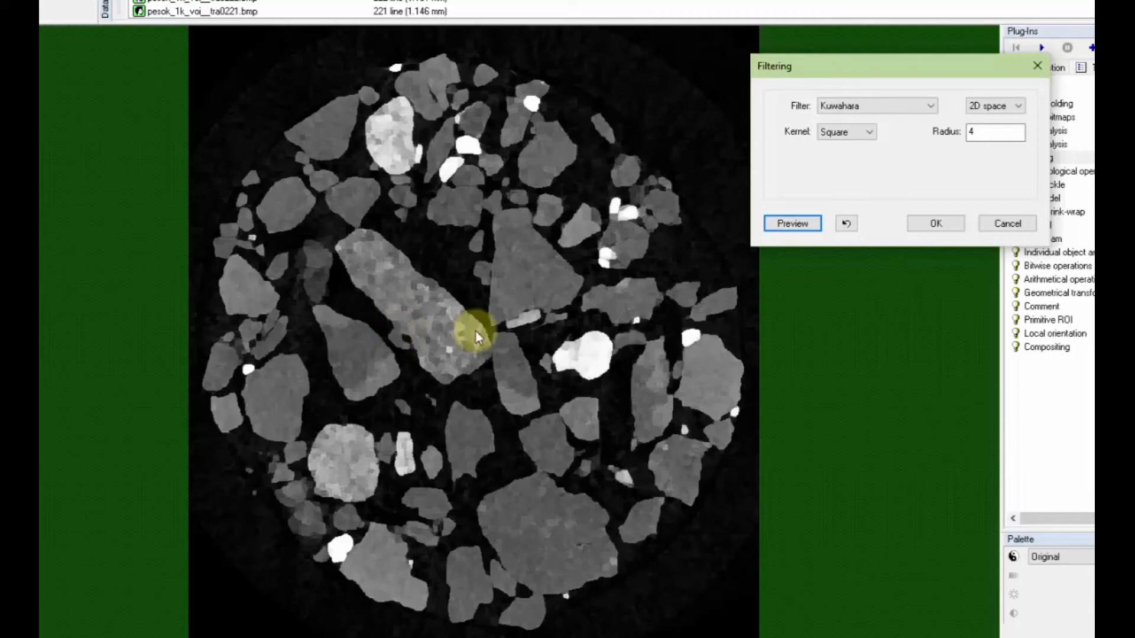
{"action": "left_click", "coordinate": [840, 223]}
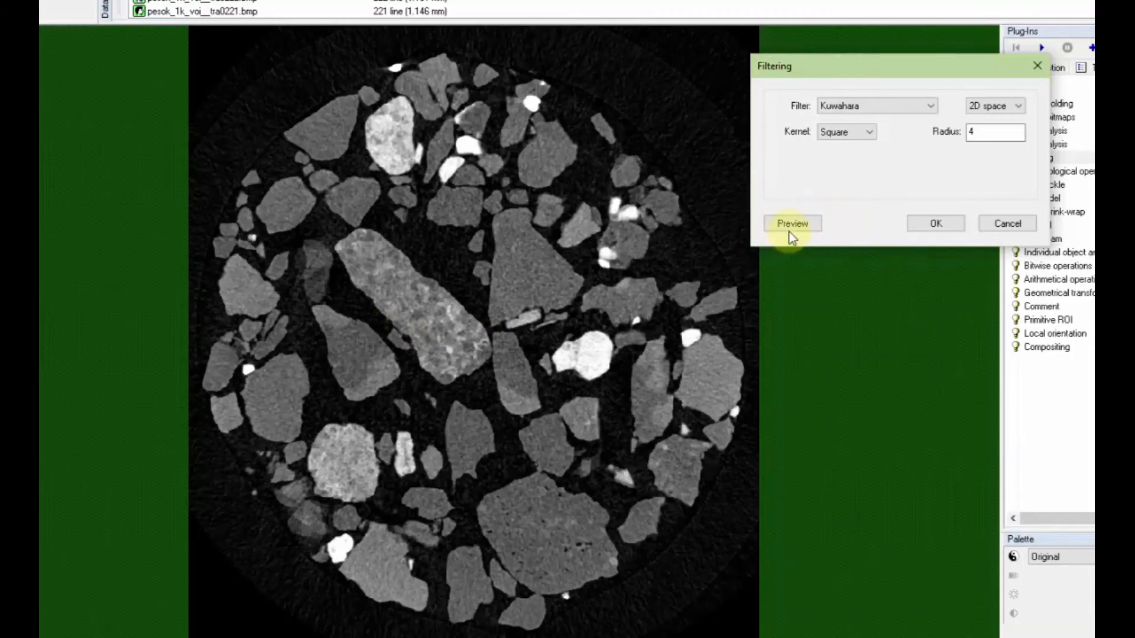
{"action": "left_click", "coordinate": [796, 224]}
{"action": "left_click", "coordinate": [846, 224]}
{"action": "left_click", "coordinate": [779, 223]}
Step: Set the Kuwahara radius back to 2, restore the original slice and preview the filter again
{"action": "double_click", "coordinate": [979, 132]}
{"action": "type", "text": "2"}
{"action": "left_click", "coordinate": [848, 224]}
{"action": "left_click", "coordinate": [798, 225]}
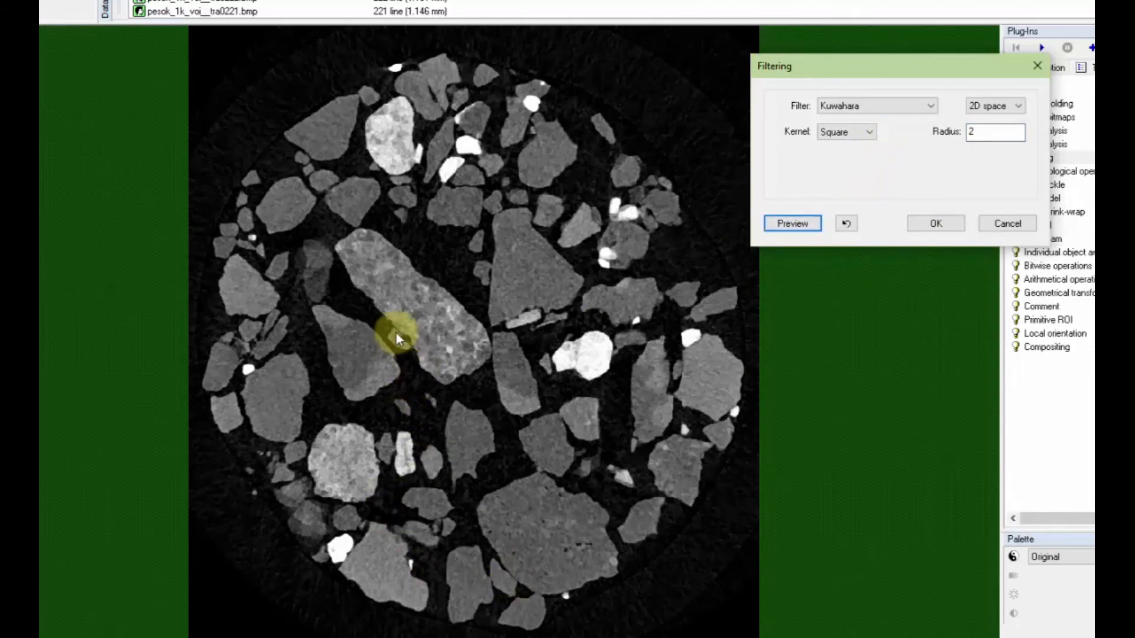